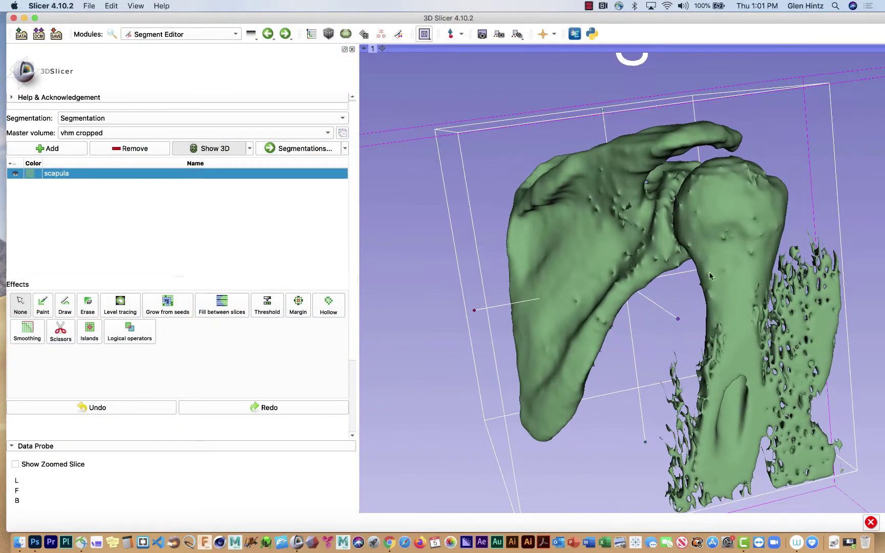
Orbit the scapula model in the 3D view to inspect it from behind and other sides.
drag(725, 280, 767, 276)
drag(657, 201, 801, 219)
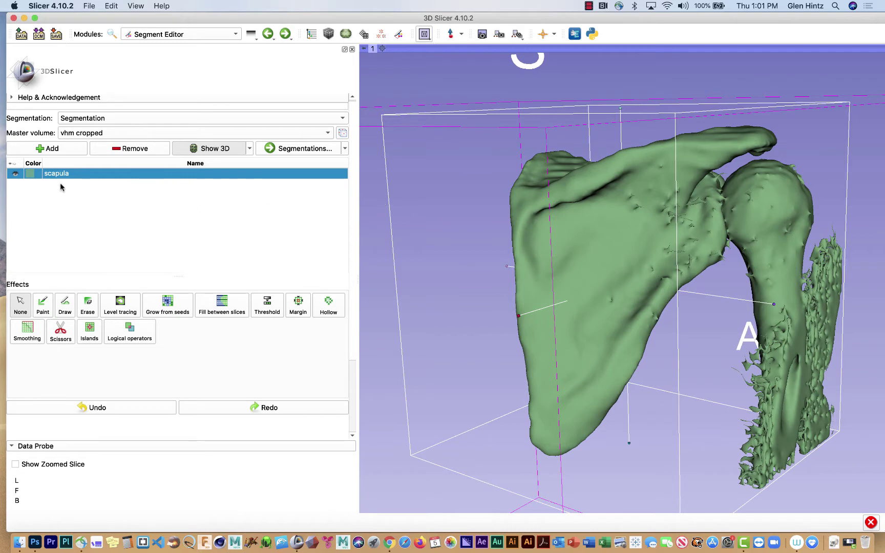
Add a new segment and rename it 'humerus'.
click(71, 148)
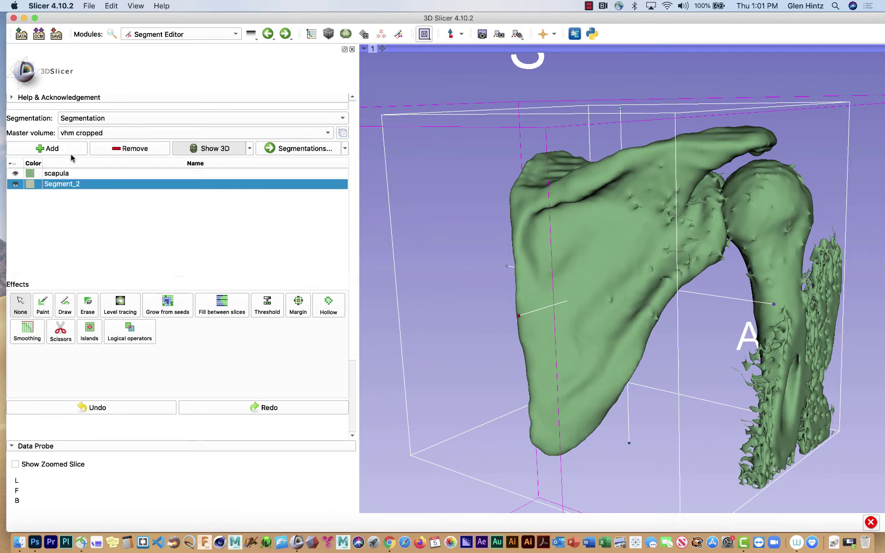
double_click(59, 186)
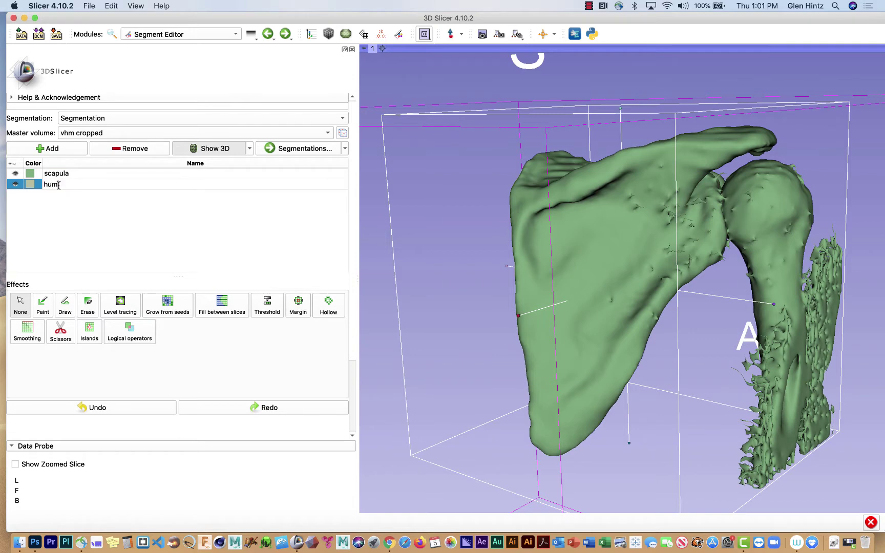
key(Return)
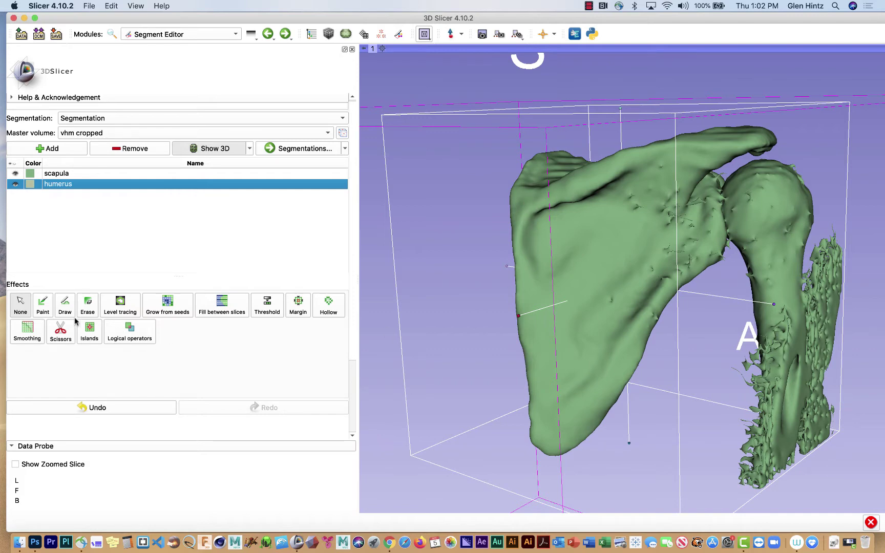
Paint the humeral head into the humerus segment, undoing the first stroke and repainting.
click(43, 305)
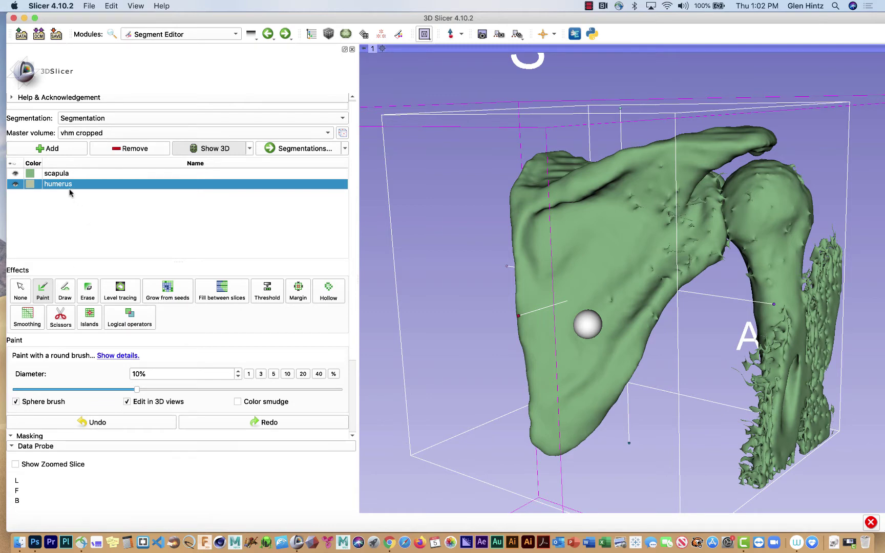
mouse_move(794, 218)
mouse_down()
mouse_move(779, 202)
mouse_move(798, 210)
mouse_move(789, 227)
mouse_move(776, 224)
mouse_move(765, 205)
mouse_move(764, 225)
mouse_move(769, 210)
mouse_move(759, 205)
mouse_move(745, 224)
mouse_move(767, 261)
mouse_move(759, 268)
mouse_move(738, 250)
mouse_move(743, 217)
mouse_up()
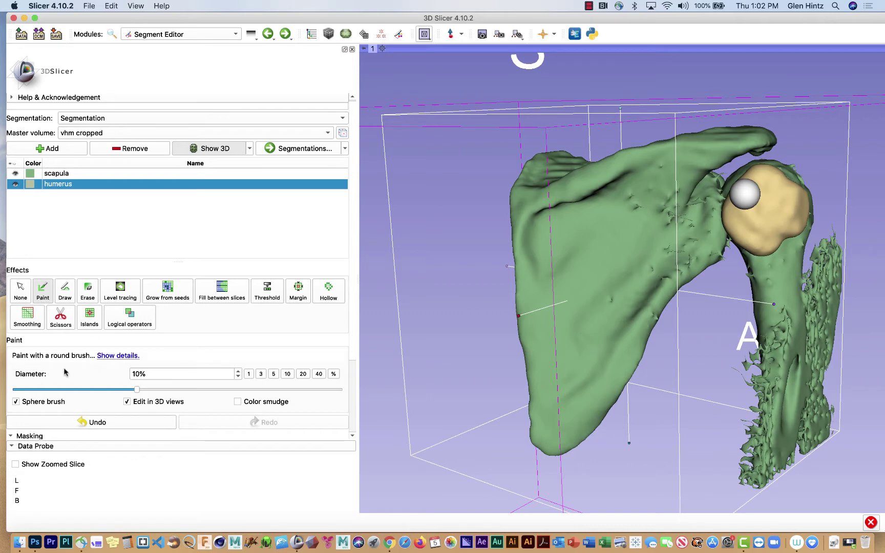
click(88, 423)
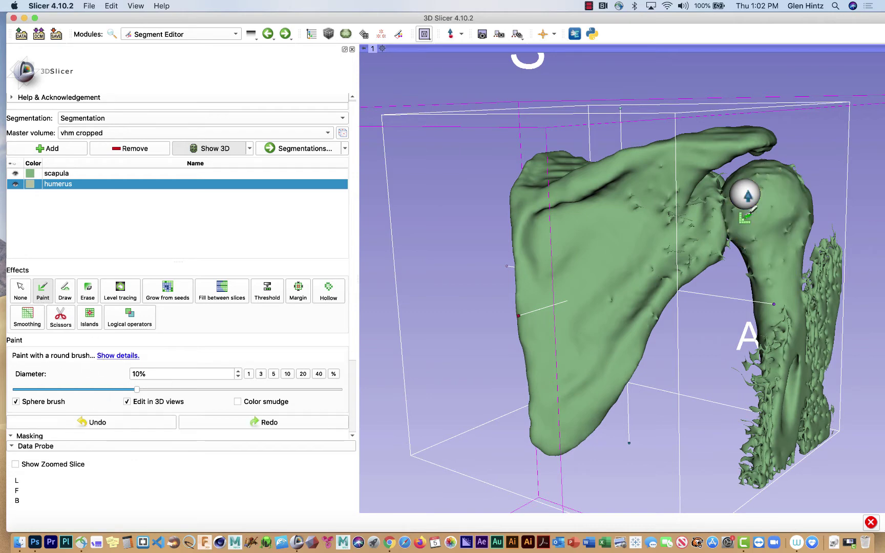
mouse_move(762, 204)
mouse_down()
mouse_move(739, 215)
mouse_move(746, 250)
mouse_move(759, 256)
mouse_move(759, 227)
mouse_move(774, 226)
mouse_move(773, 241)
mouse_move(787, 218)
mouse_move(764, 198)
mouse_move(738, 214)
mouse_up()
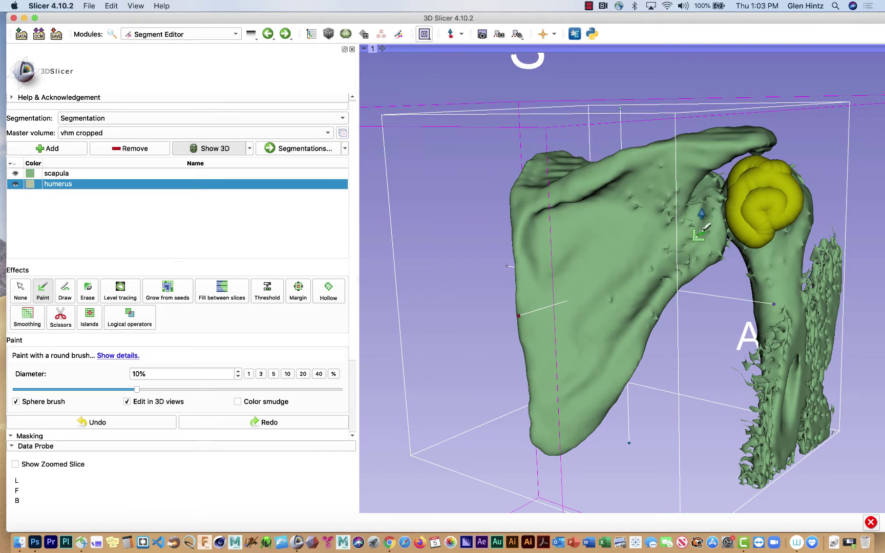
Hide the humerus segment, undo two more trial paint strokes, and turn off Paint.
click(14, 184)
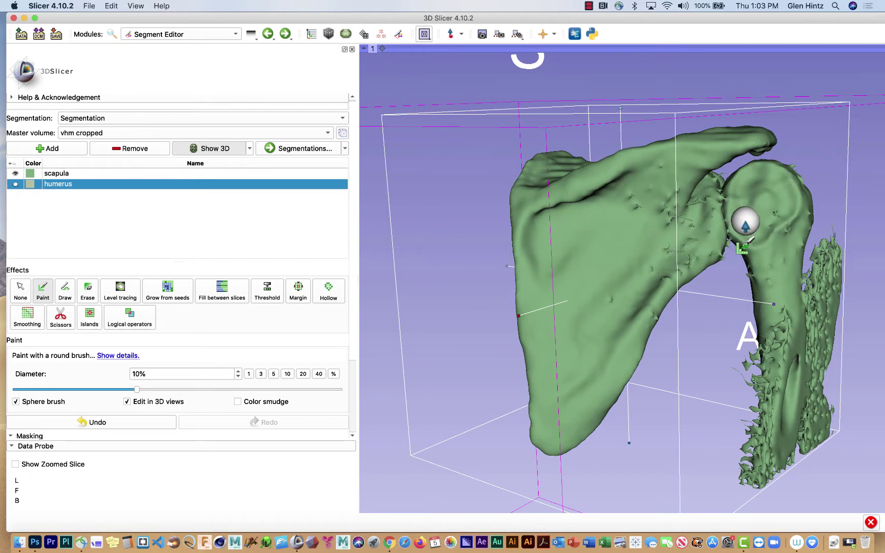
drag(745, 226, 720, 249)
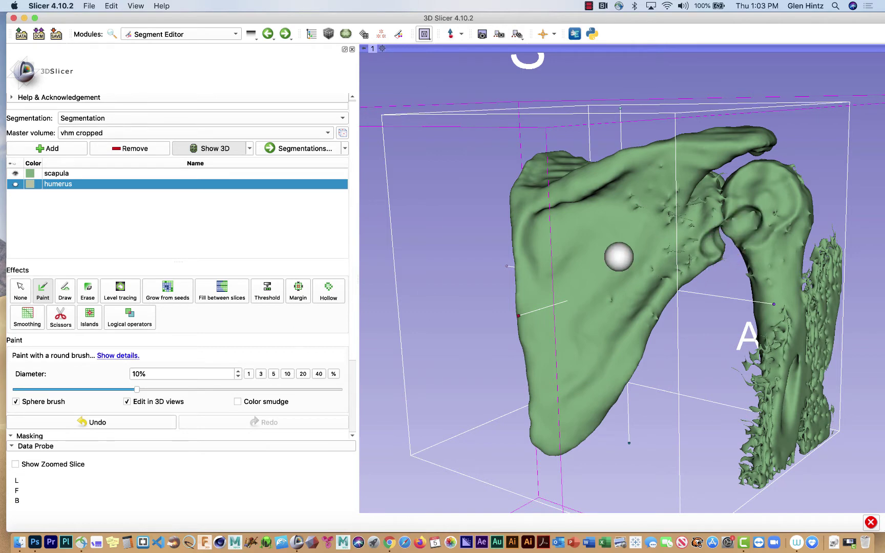
click(96, 421)
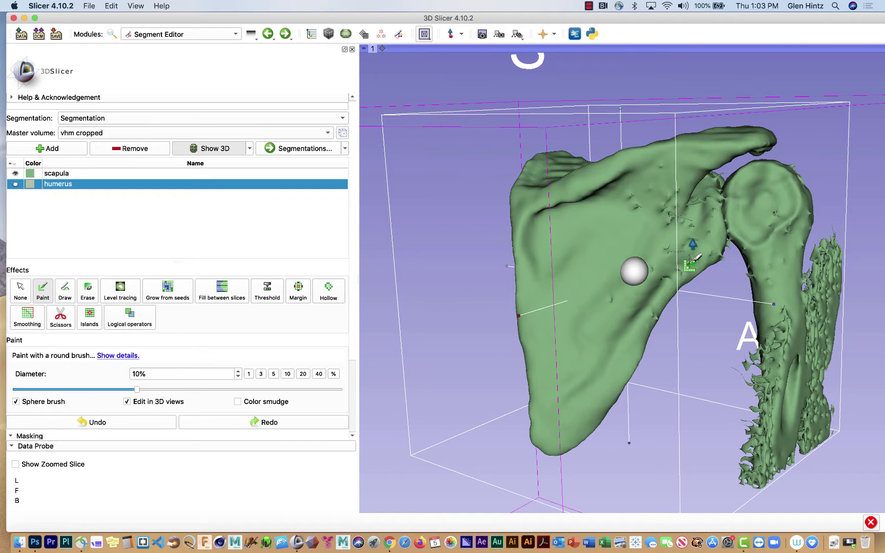
mouse_move(751, 212)
mouse_down()
mouse_move(723, 234)
mouse_move(689, 241)
mouse_up()
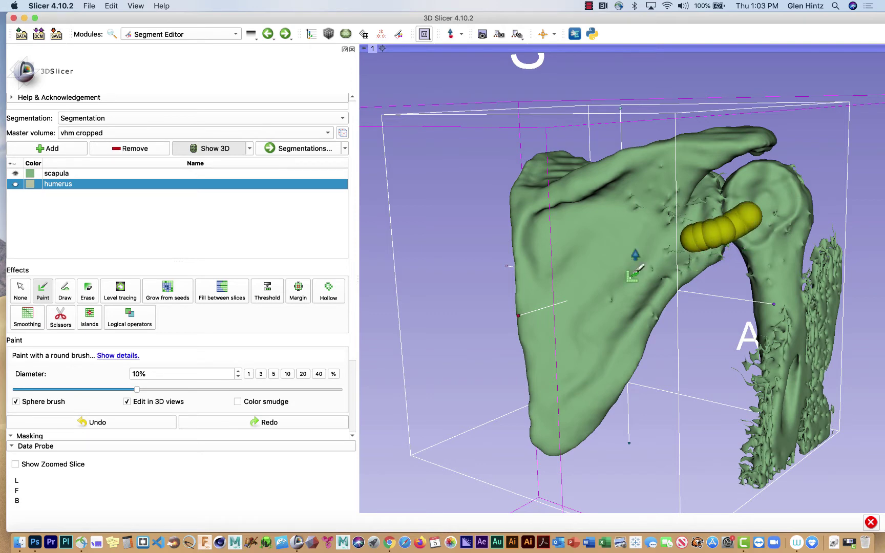
click(94, 422)
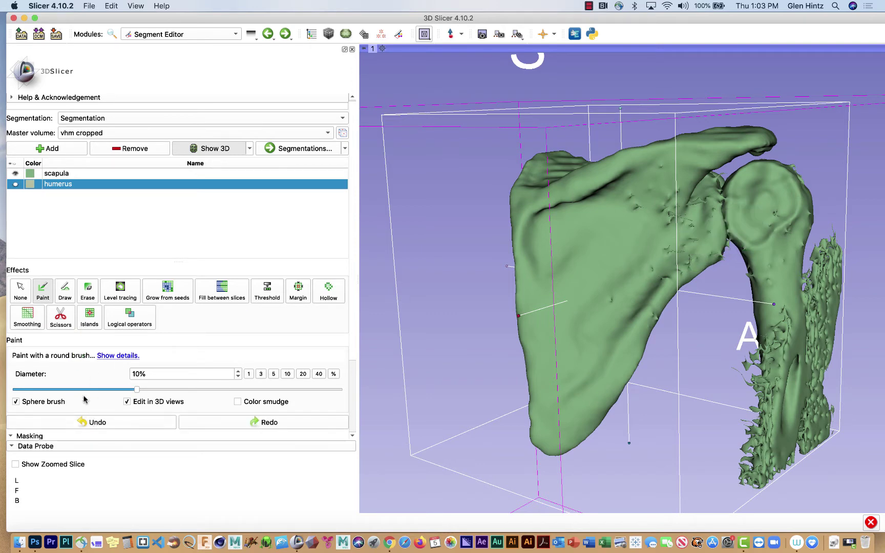
click(19, 288)
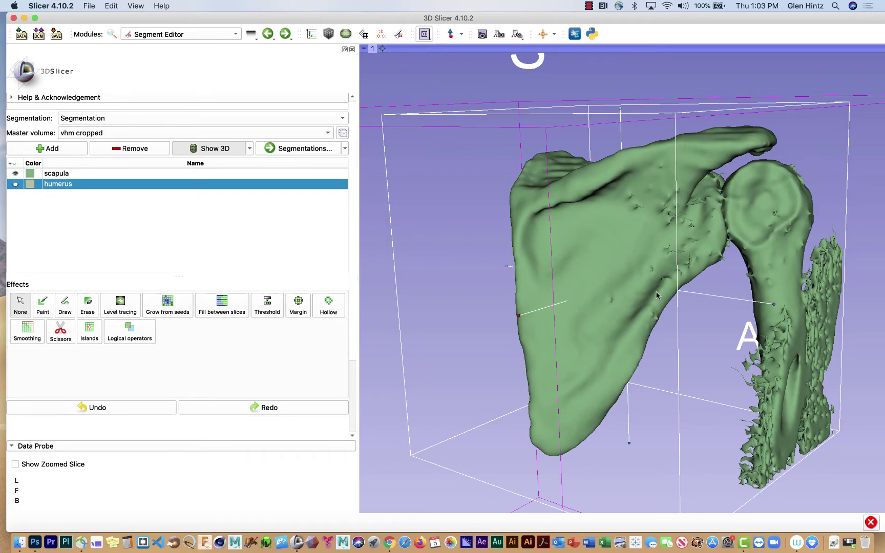
Orbit and zoom the 3D view into the gap between the humeral head and glenoid.
drag(745, 282, 464, 346)
scroll(466, 346, up, 5)
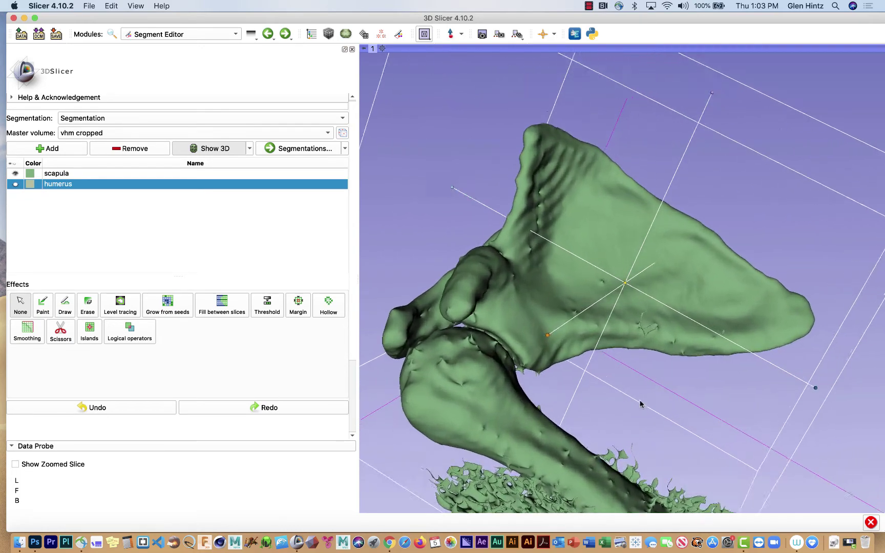
drag(586, 393, 623, 297)
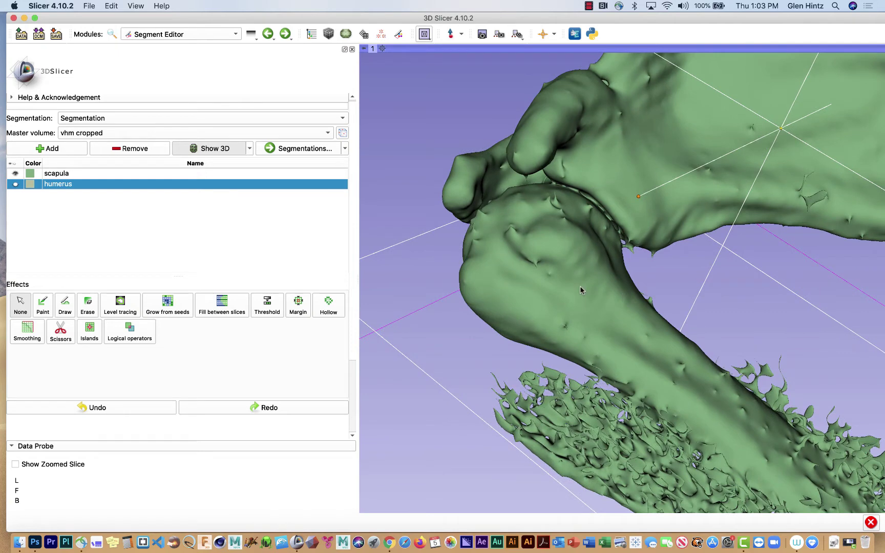
Paint five humerus strokes along the joint edge to carve the humeral head off the glenoid.
click(43, 305)
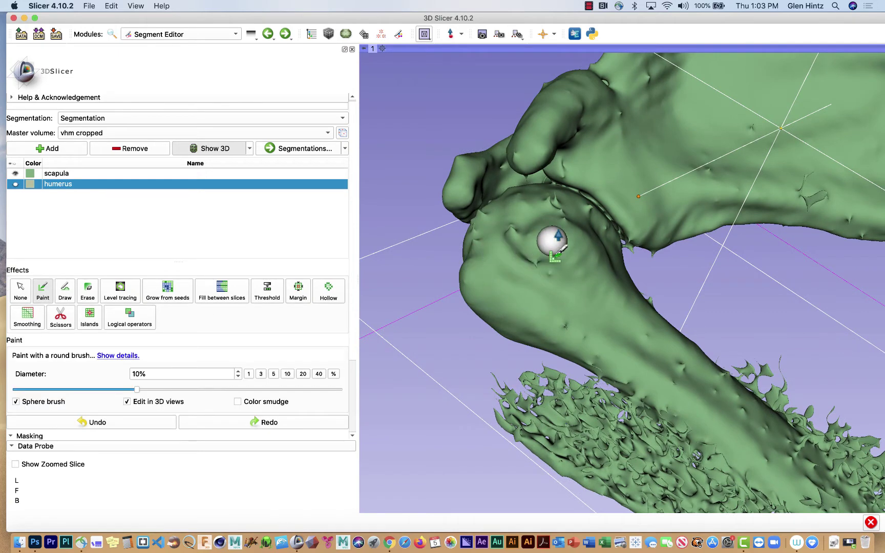
mouse_move(548, 214)
mouse_down()
mouse_move(606, 244)
mouse_move(567, 206)
mouse_move(514, 219)
mouse_move(572, 239)
mouse_move(560, 239)
mouse_move(593, 232)
mouse_move(553, 208)
mouse_move(492, 209)
mouse_up()
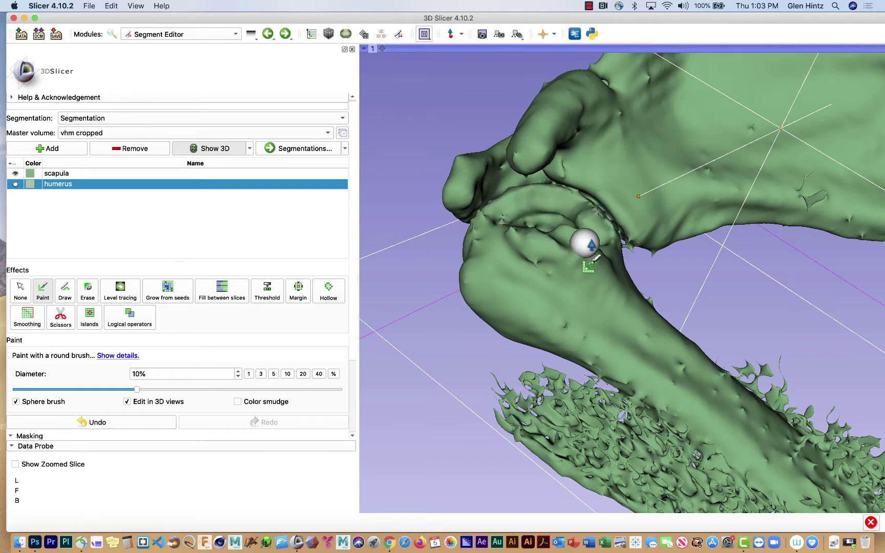
mouse_move(599, 241)
mouse_down()
mouse_move(564, 233)
mouse_move(501, 233)
mouse_up()
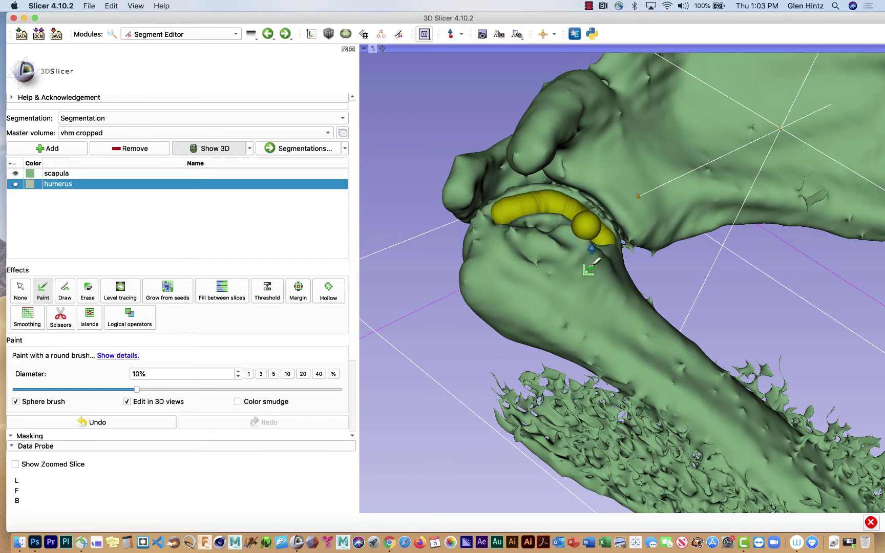
mouse_move(587, 251)
mouse_down()
mouse_move(560, 226)
mouse_move(510, 220)
mouse_move(516, 201)
mouse_move(519, 216)
mouse_move(596, 240)
mouse_move(606, 257)
mouse_move(565, 227)
mouse_move(535, 228)
mouse_move(605, 261)
mouse_up()
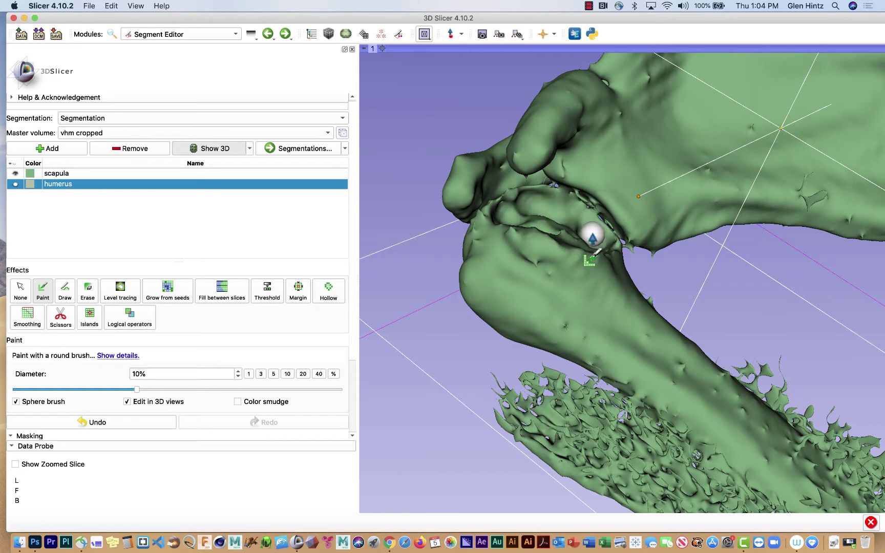
mouse_move(592, 237)
mouse_down()
mouse_move(531, 202)
mouse_move(594, 236)
mouse_move(620, 269)
mouse_up()
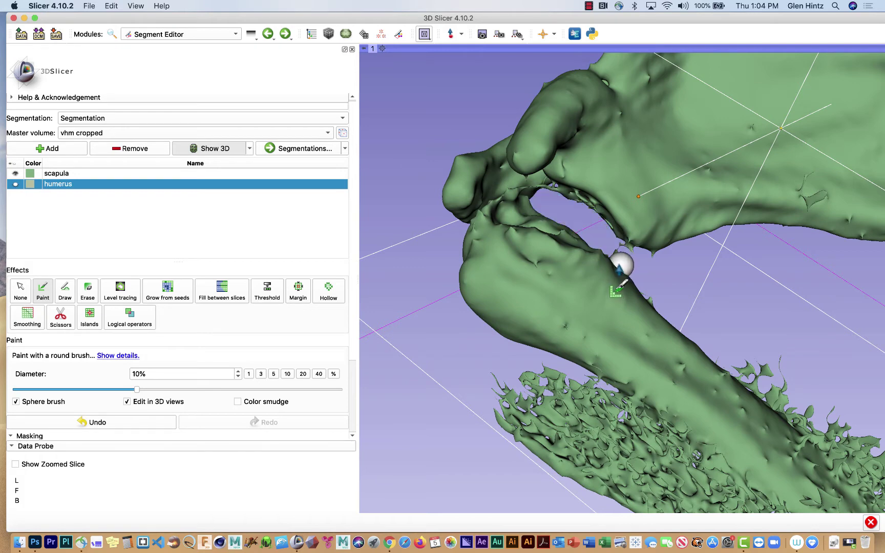
mouse_move(541, 240)
mouse_down()
mouse_move(601, 267)
mouse_move(576, 263)
mouse_up()
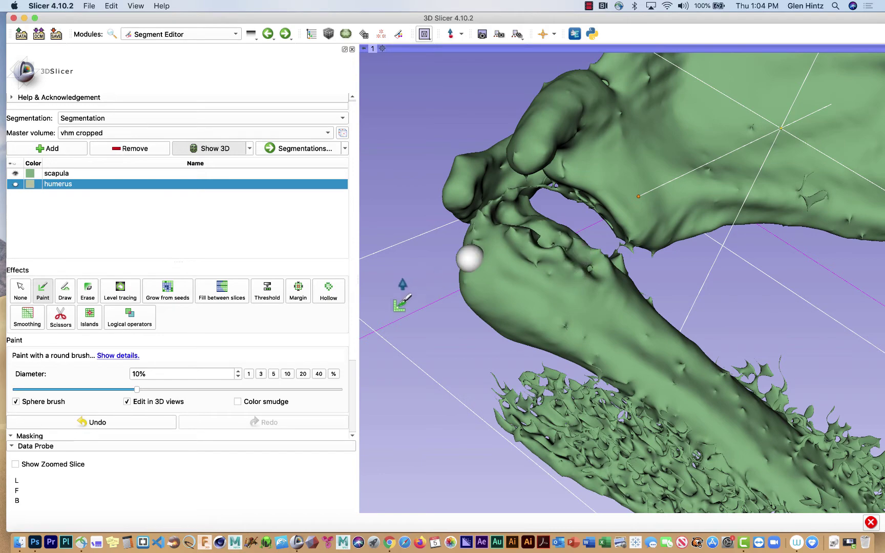
click(20, 291)
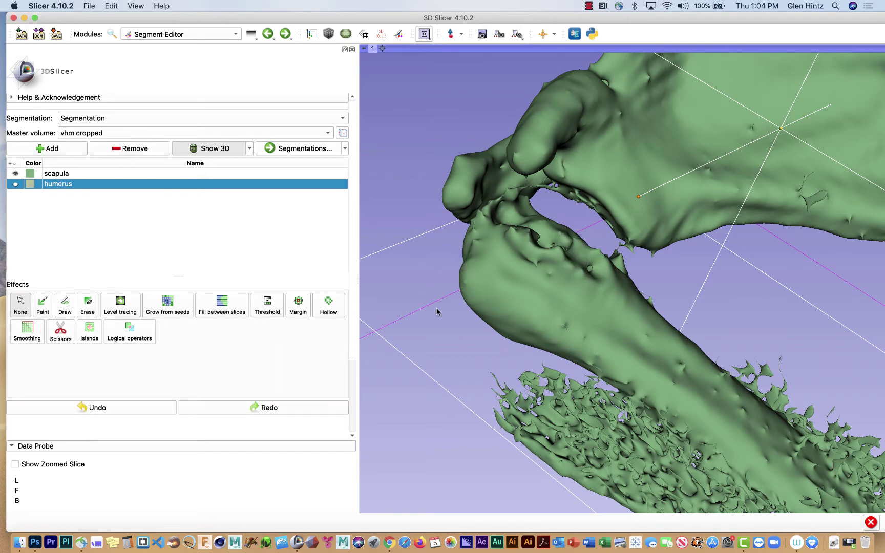
drag(553, 281, 749, 388)
click(43, 304)
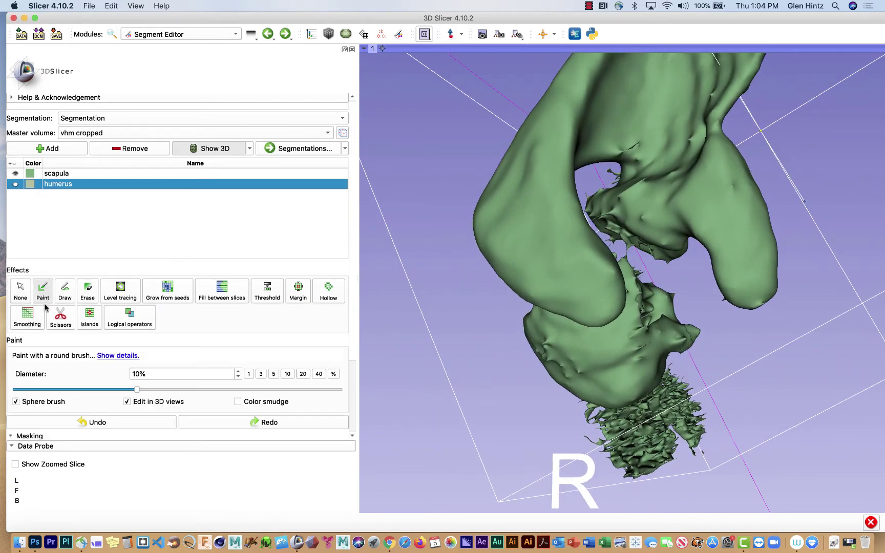
mouse_move(628, 256)
mouse_down()
mouse_move(621, 259)
mouse_move(682, 297)
mouse_move(670, 302)
mouse_move(666, 290)
mouse_move(653, 312)
mouse_up()
drag(476, 311, 477, 311)
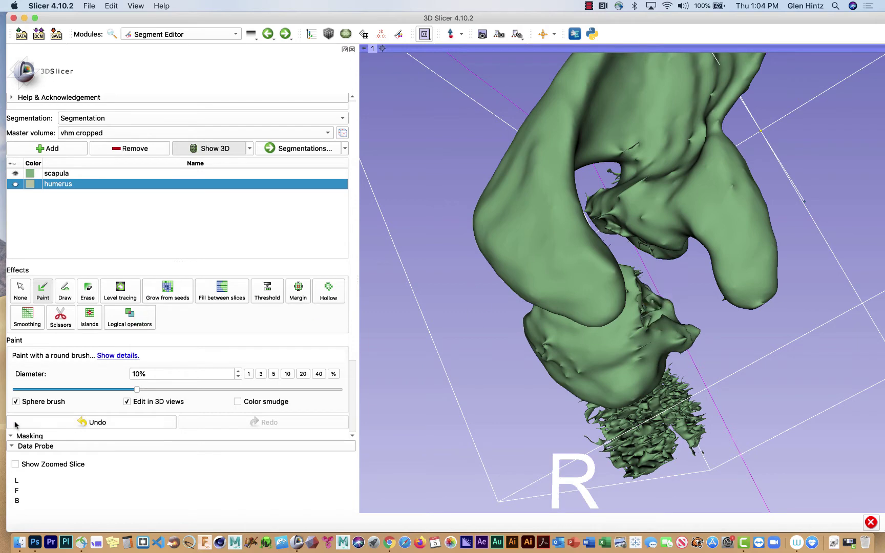
click(112, 424)
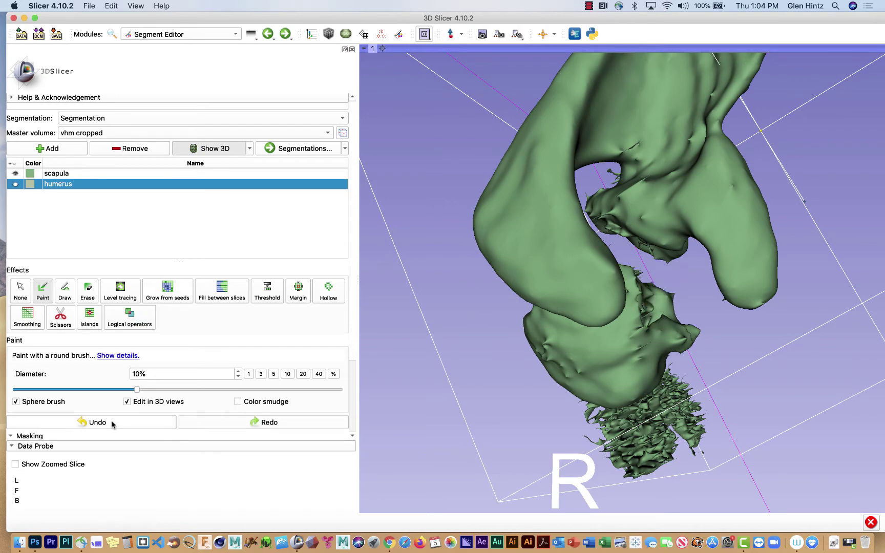
click(20, 299)
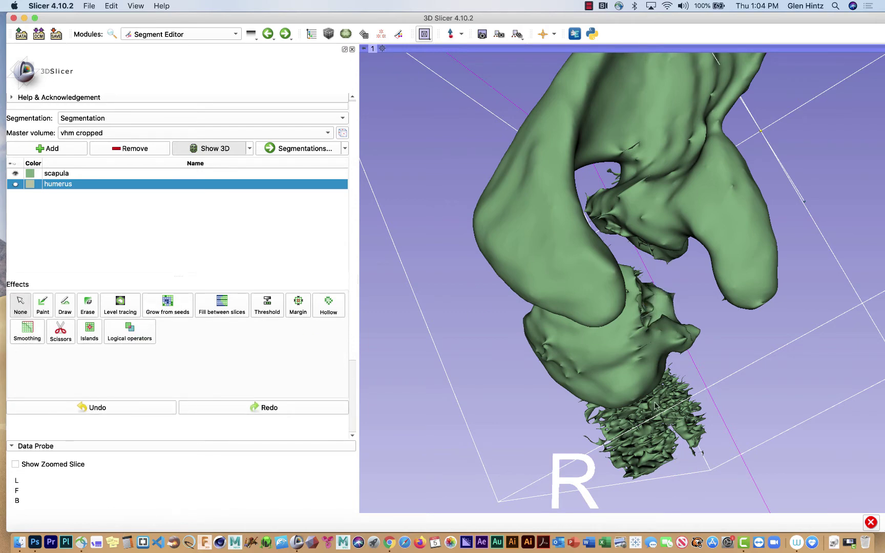
Rotate the 3D view back to a front close-up of the shoulder joint.
drag(654, 405, 824, 237)
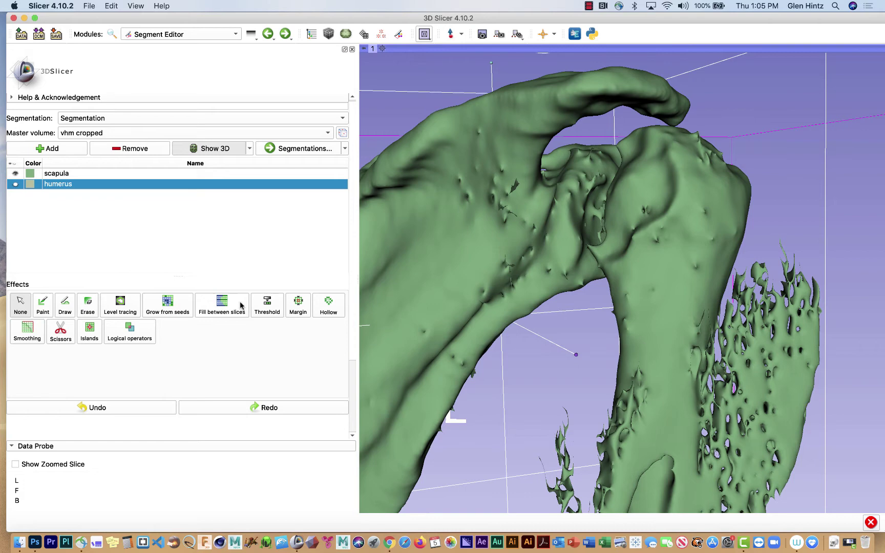
Apply Islands with Keep largest island to the humerus segment, then rotate out to the whole shoulder.
click(93, 331)
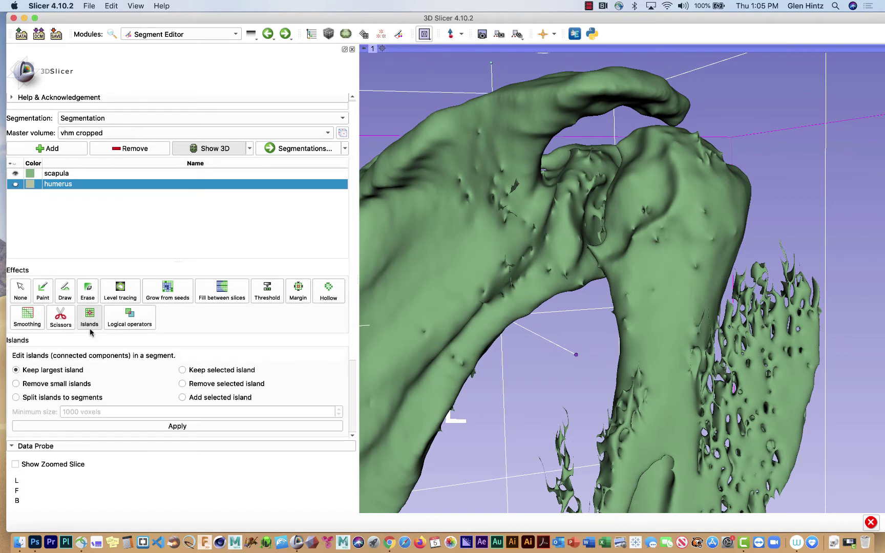
click(161, 427)
click(160, 427)
click(176, 426)
drag(491, 408, 253, 305)
drag(461, 359, 532, 482)
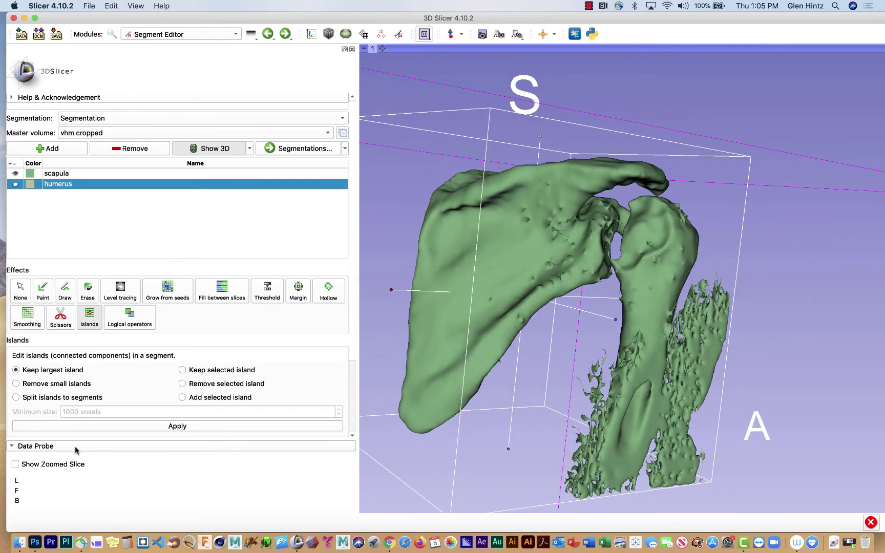
Use Scissors to outline and cut around the humerus shaft region.
click(60, 319)
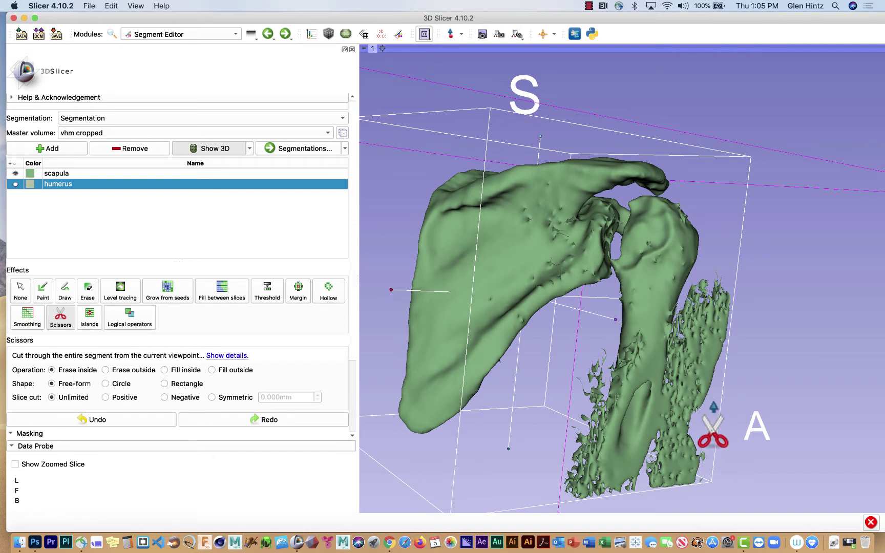
mouse_move(608, 332)
mouse_down()
mouse_move(679, 328)
mouse_move(713, 360)
mouse_move(728, 417)
mouse_move(719, 459)
mouse_move(673, 482)
mouse_move(623, 498)
mouse_move(563, 479)
mouse_up()
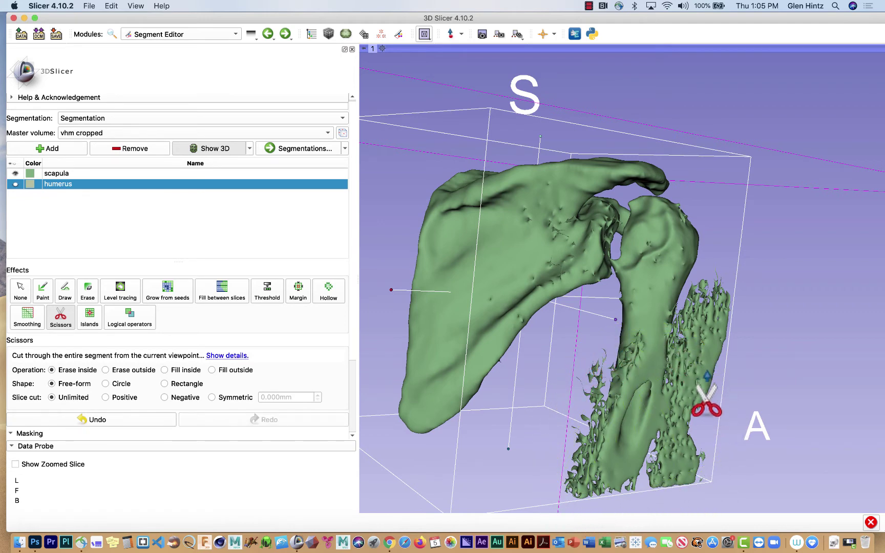
mouse_move(708, 376)
mouse_down()
mouse_move(609, 356)
mouse_move(595, 374)
mouse_up()
mouse_move(587, 418)
mouse_down()
mouse_move(587, 500)
mouse_move(731, 513)
mouse_move(738, 446)
mouse_up()
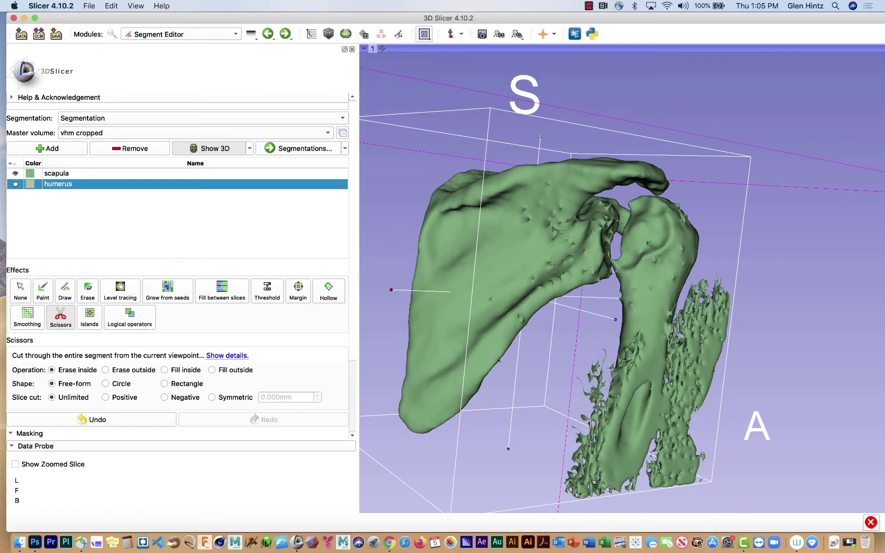
With the scapula segment selected, cut the humerus shaft and bottom fragment out of it.
click(21, 185)
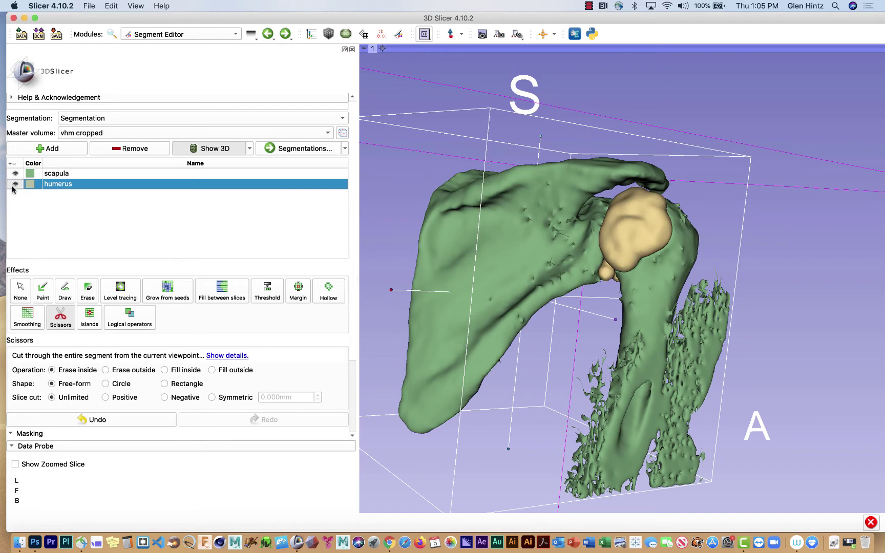
click(15, 184)
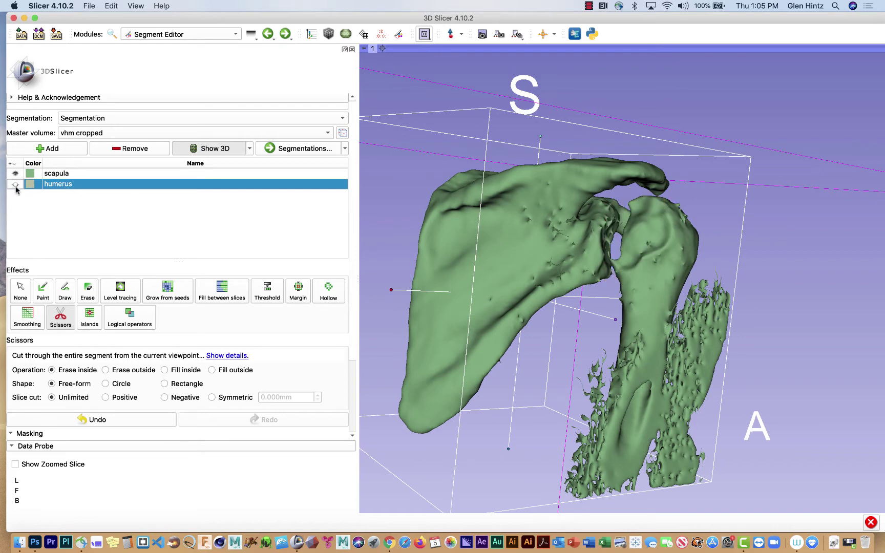
click(81, 176)
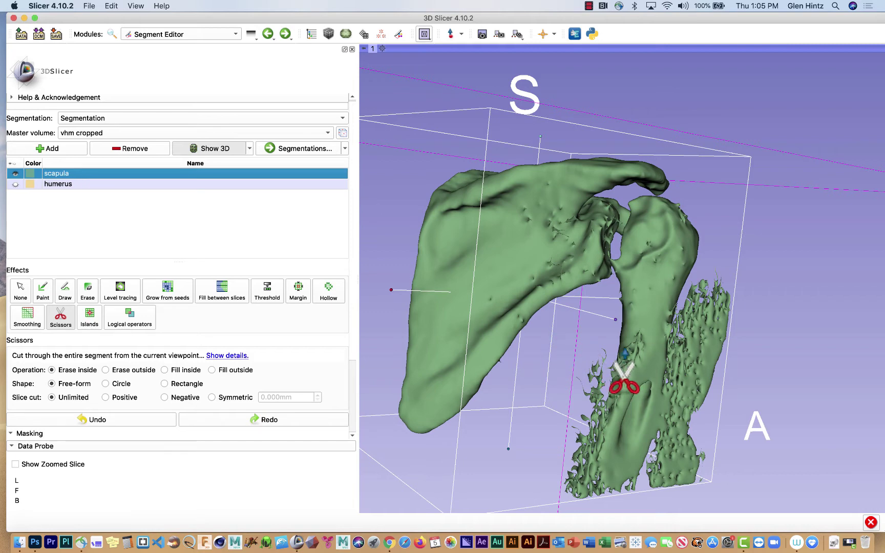
mouse_move(624, 373)
mouse_down()
mouse_move(708, 388)
mouse_move(723, 377)
mouse_move(637, 365)
mouse_move(545, 469)
mouse_move(663, 534)
mouse_move(733, 417)
mouse_move(710, 369)
mouse_move(713, 379)
mouse_up()
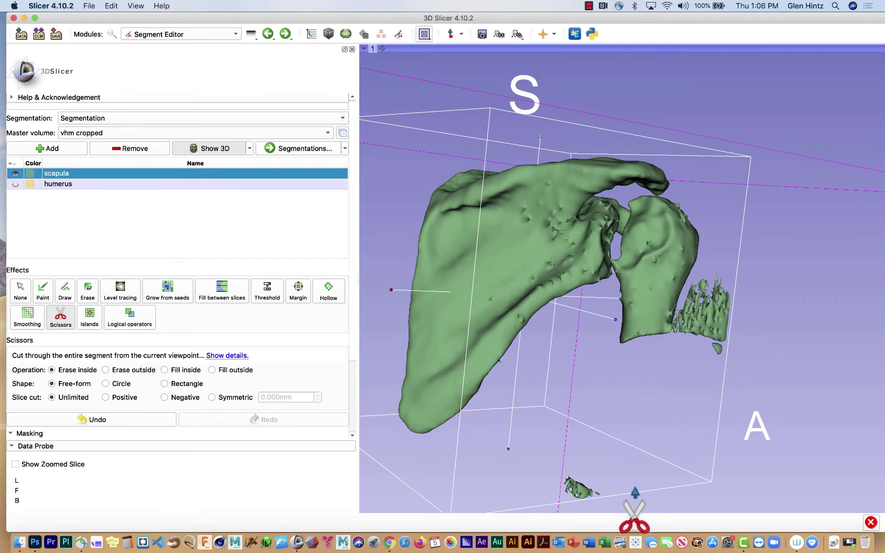
mouse_move(634, 489)
mouse_down()
mouse_move(576, 501)
mouse_move(547, 489)
mouse_move(568, 463)
mouse_move(638, 498)
mouse_up()
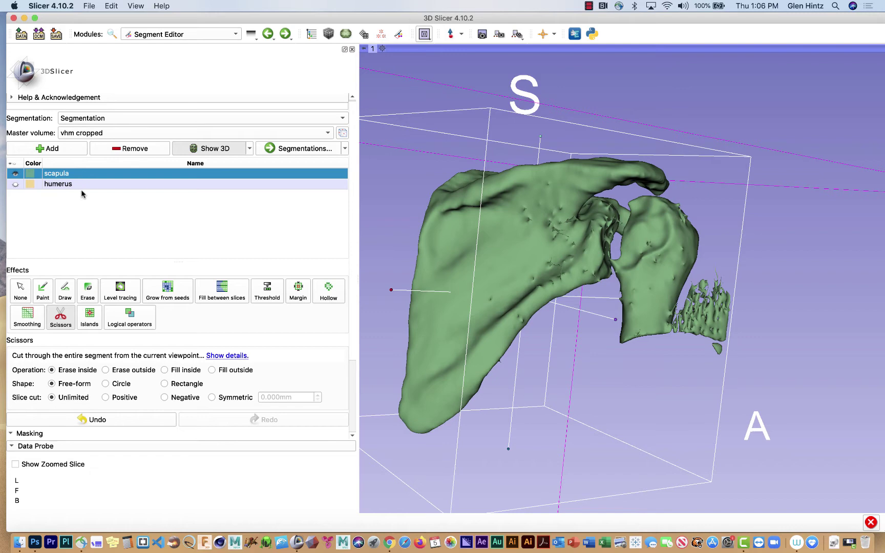
Apply Keep largest island to the scapula segment and orbit to confirm the stray pieces are gone.
click(91, 317)
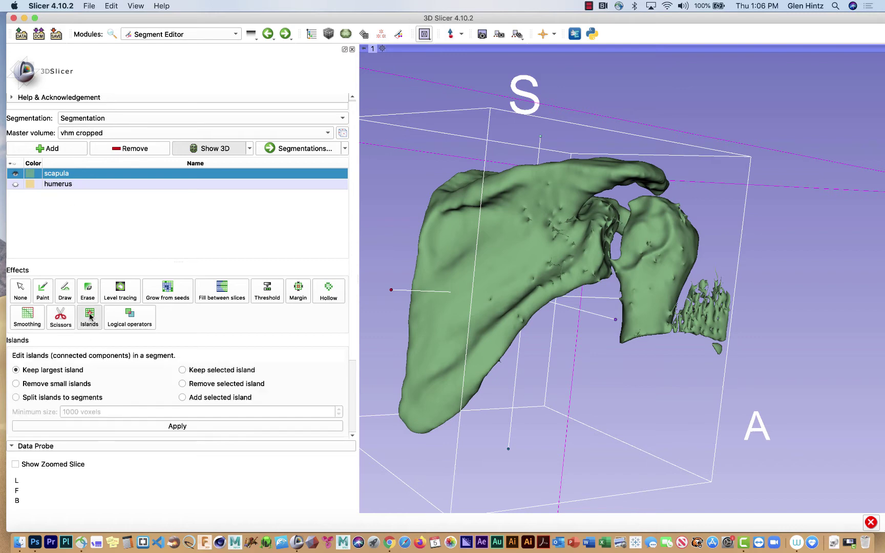
click(136, 428)
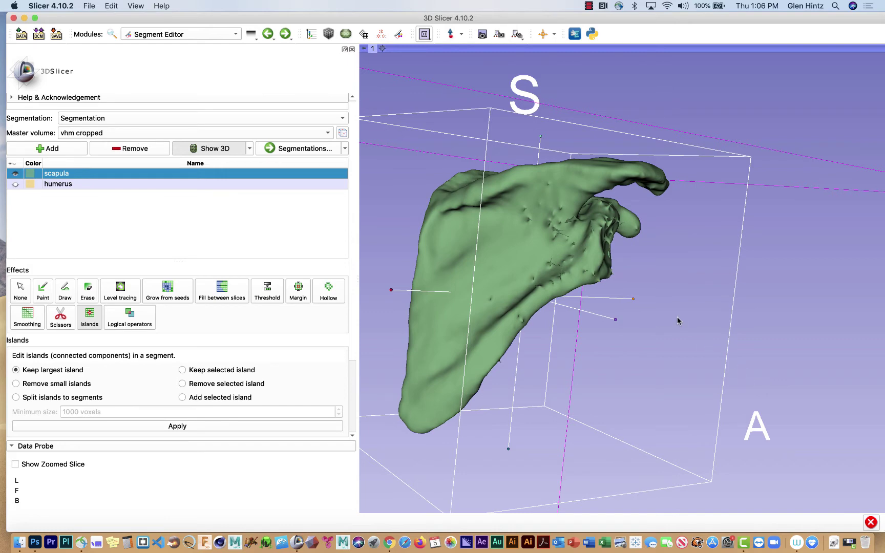
drag(677, 318, 594, 353)
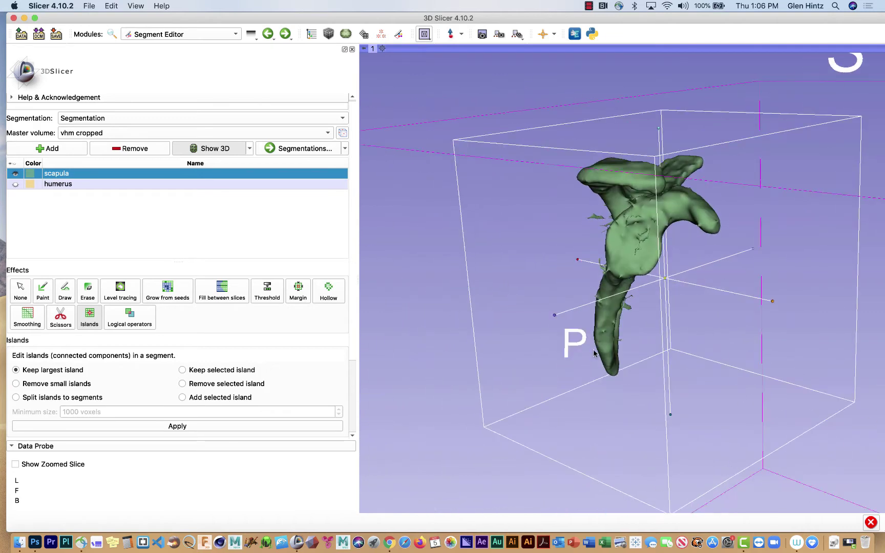
Zoom in and orbit to view the lateral side of the cleaned scapula.
scroll(401, 344, up, 5)
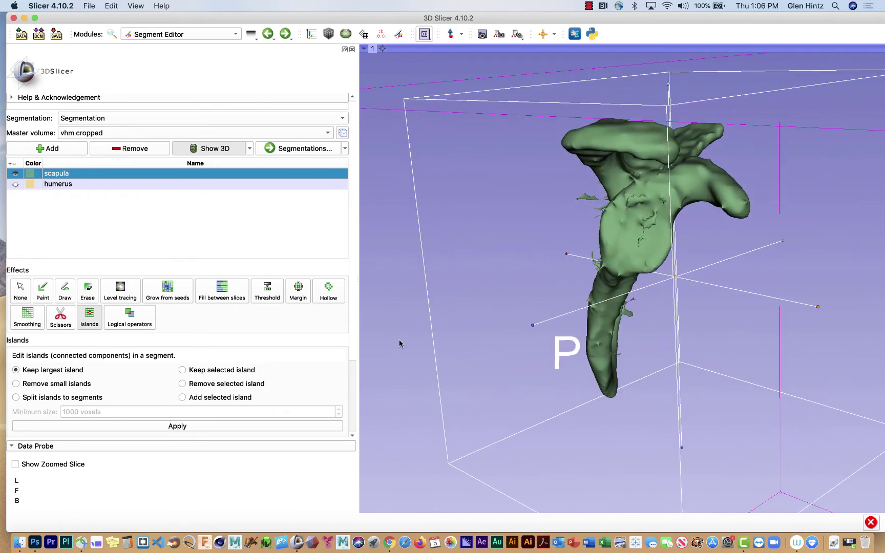
drag(415, 336, 477, 332)
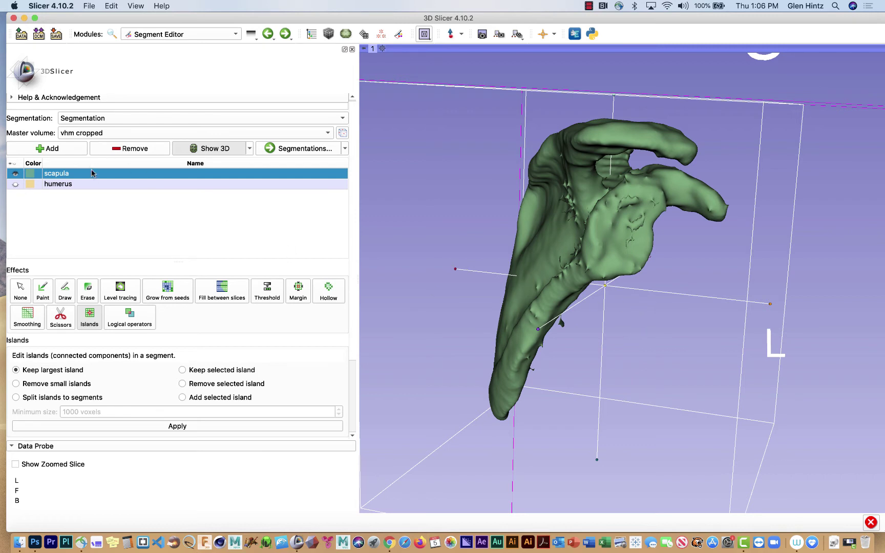
Paint a trial humerus stroke on the scapula's glenoid, undo it, and set the effect to None.
click(77, 184)
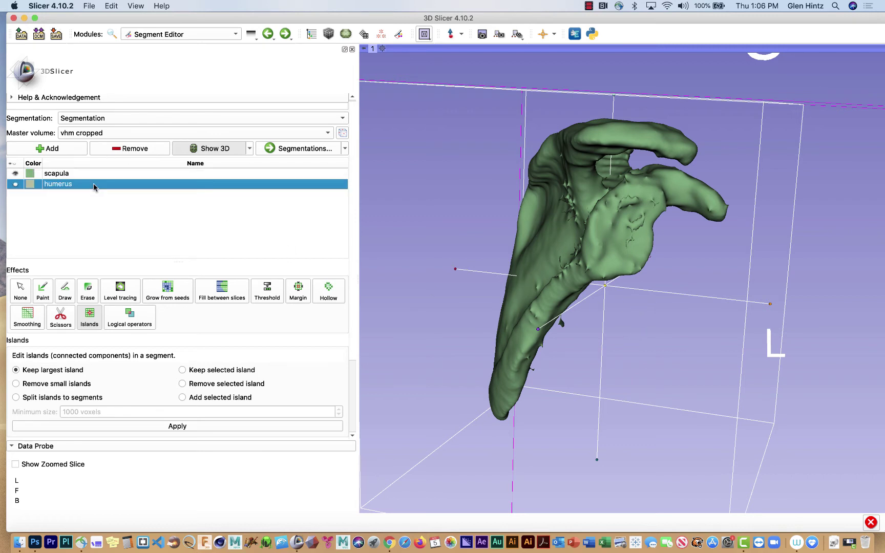
click(43, 292)
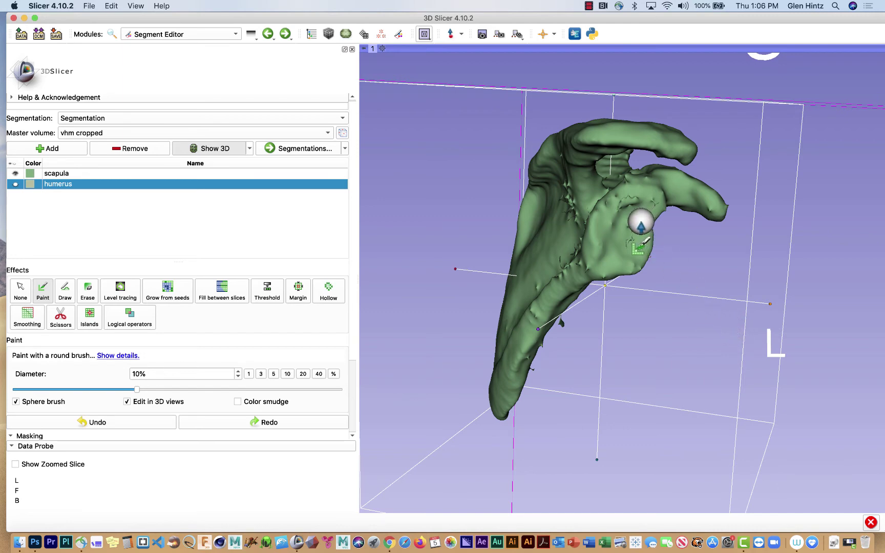
mouse_move(638, 247)
mouse_down()
mouse_move(629, 249)
mouse_move(630, 228)
mouse_move(623, 237)
mouse_move(682, 263)
mouse_up()
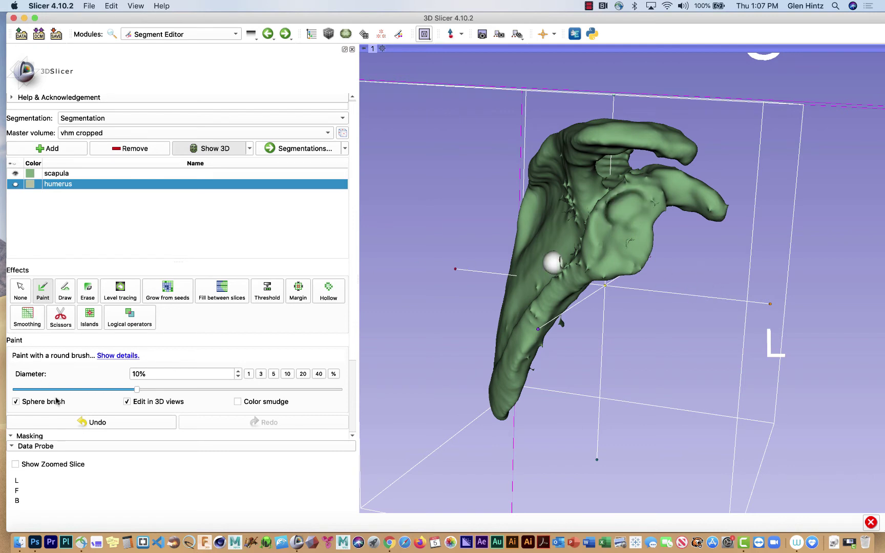
click(79, 422)
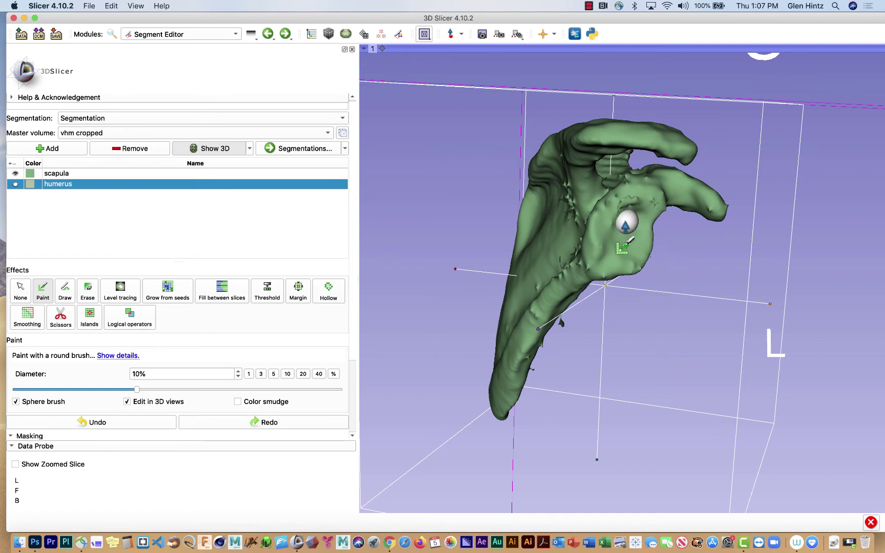
click(15, 295)
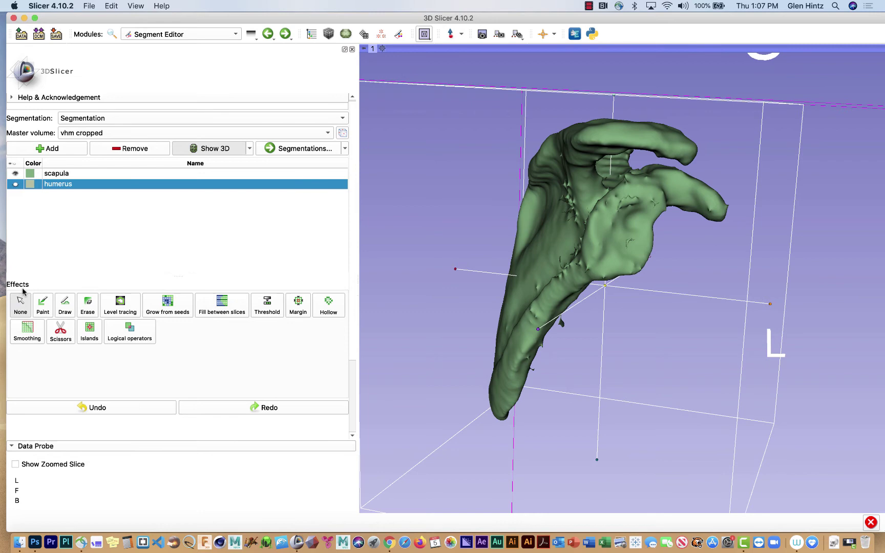
Reorient and zoom the 3D view, then paint humerus over a surface artifact on the scapula.
drag(700, 299, 593, 321)
scroll(594, 322, up, 8)
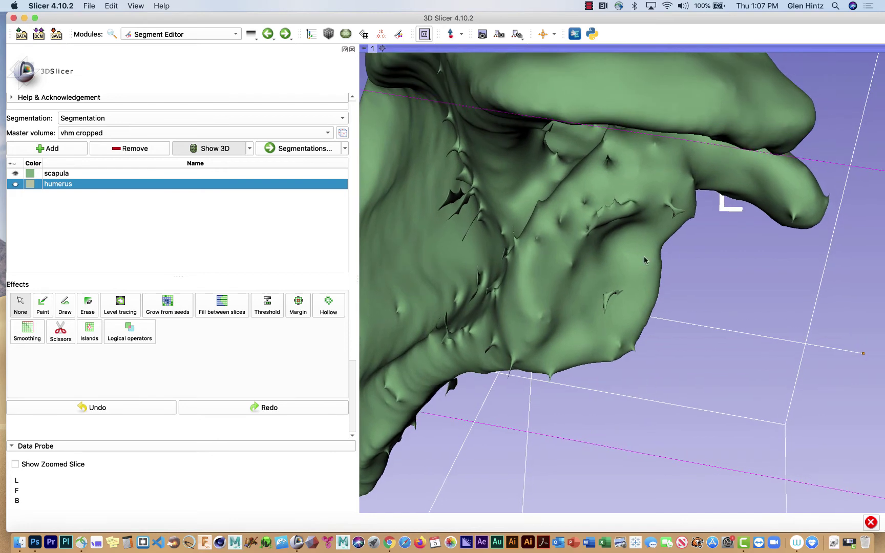
click(38, 304)
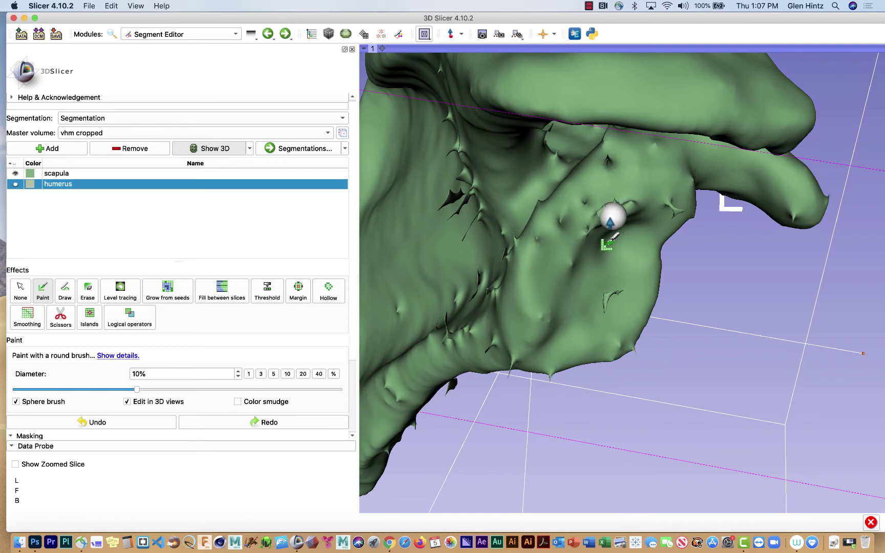
mouse_move(609, 223)
mouse_down()
mouse_move(601, 228)
mouse_move(625, 211)
mouse_move(610, 220)
mouse_up()
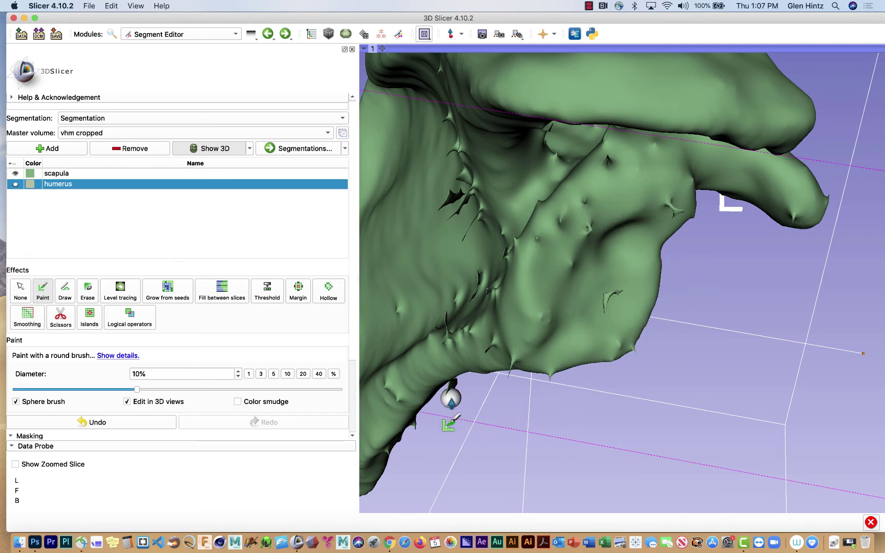
Paint humerus over the spikes along the scapula's lower edge, then turn painting off.
drag(451, 400, 474, 409)
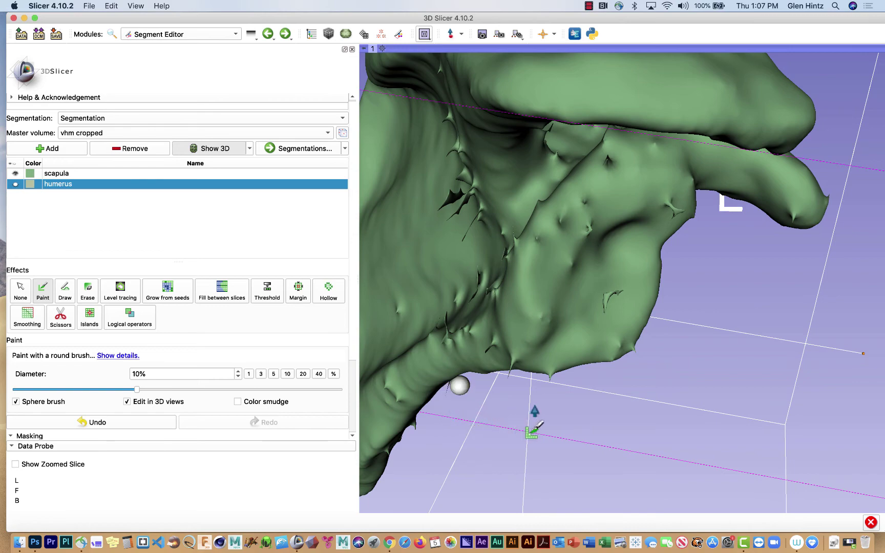
mouse_move(564, 405)
mouse_down()
mouse_move(446, 389)
mouse_move(598, 441)
mouse_move(693, 443)
mouse_up()
drag(531, 347, 579, 375)
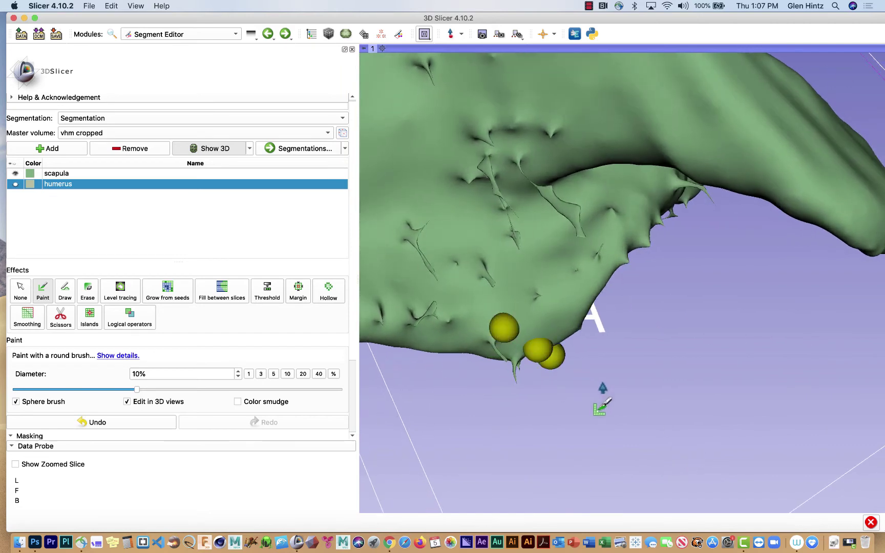
drag(513, 360, 422, 347)
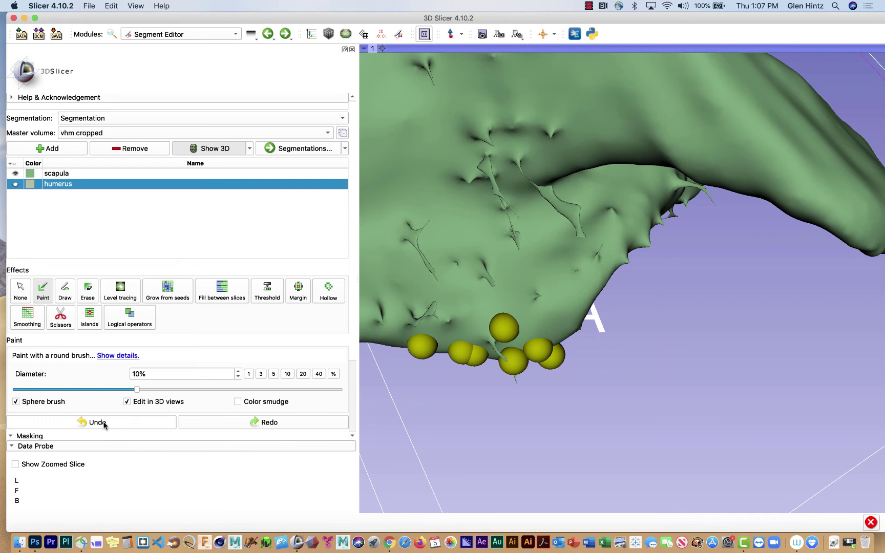
click(20, 288)
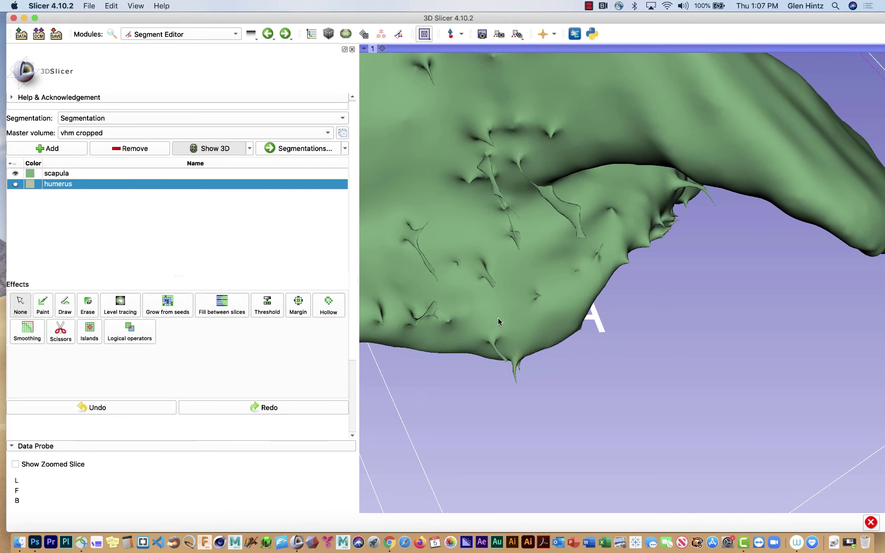
Turn toward the frilly scapula edge and undo a stray humerus paint stroke there.
drag(498, 322, 633, 426)
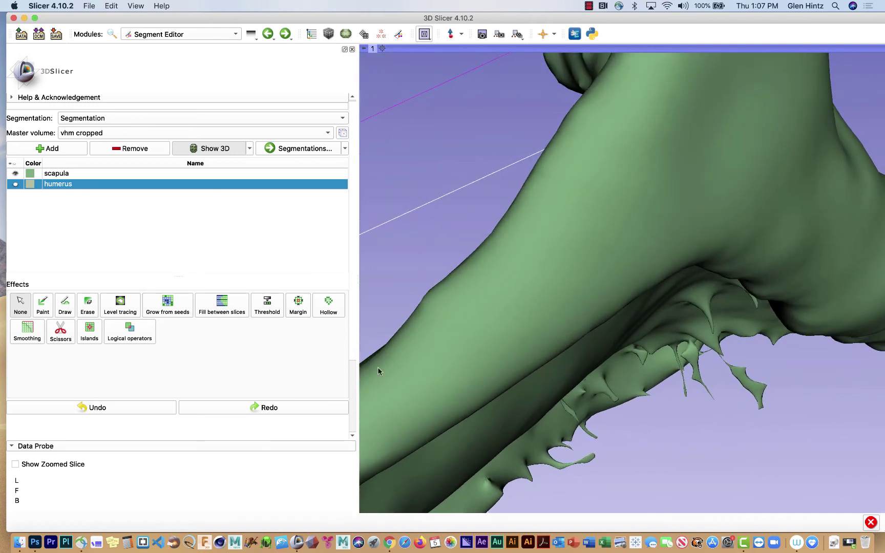
click(41, 307)
mouse_move(776, 382)
mouse_down()
mouse_move(737, 395)
mouse_move(763, 407)
mouse_move(717, 397)
mouse_up()
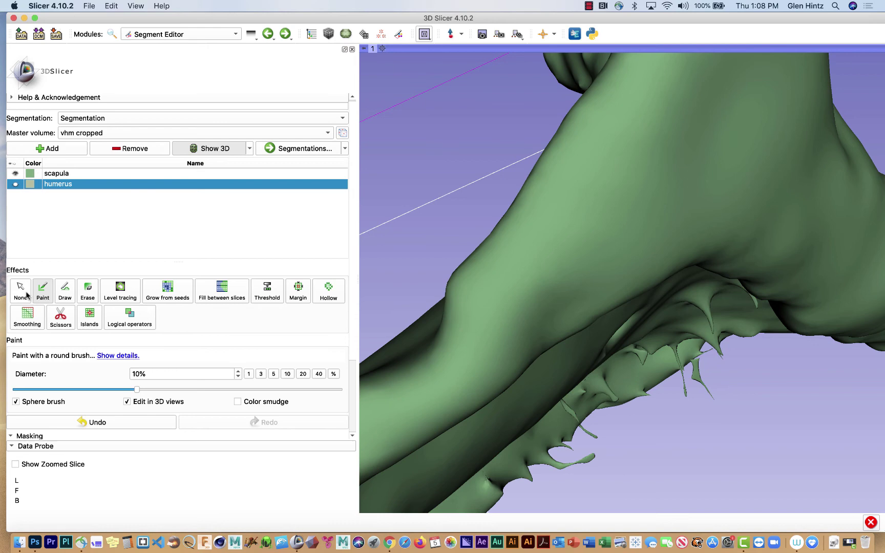
click(63, 419)
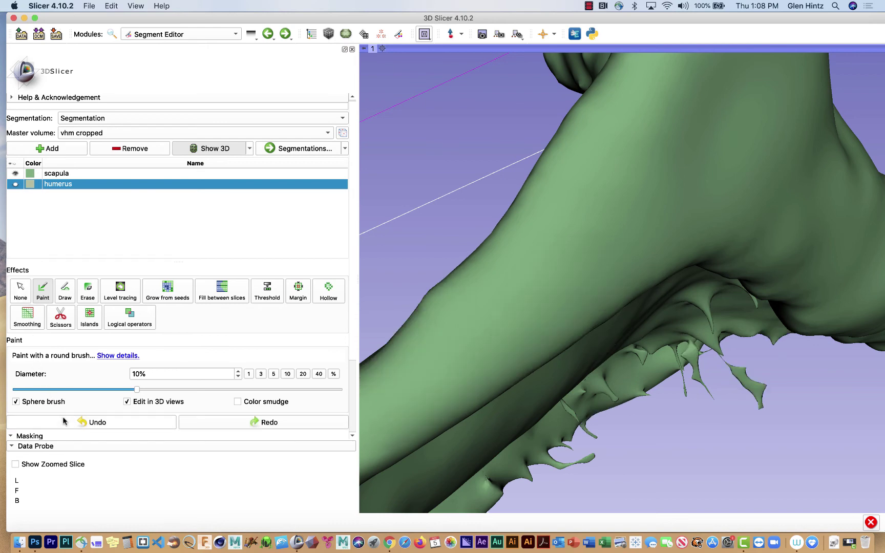
Paint humerus over the thin flaps along the edge and the lower frilly border.
mouse_move(750, 389)
mouse_down()
mouse_move(735, 375)
mouse_move(764, 388)
mouse_move(699, 389)
mouse_move(690, 398)
mouse_move(687, 391)
mouse_up()
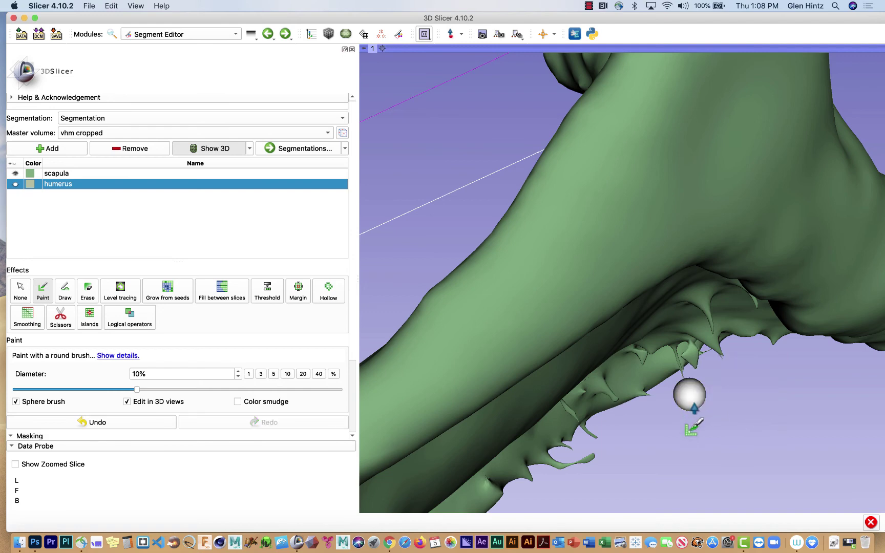
mouse_move(593, 455)
mouse_down()
mouse_move(559, 477)
mouse_move(613, 440)
mouse_up()
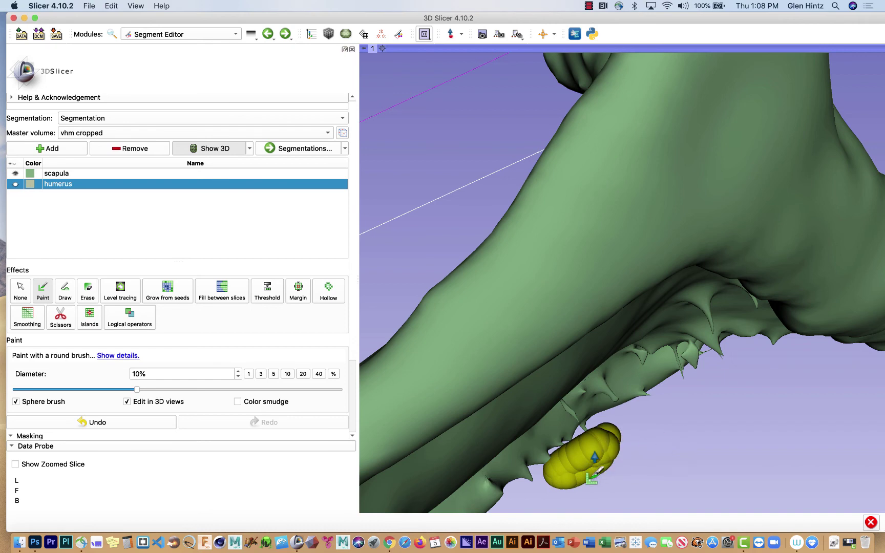
drag(621, 473, 631, 467)
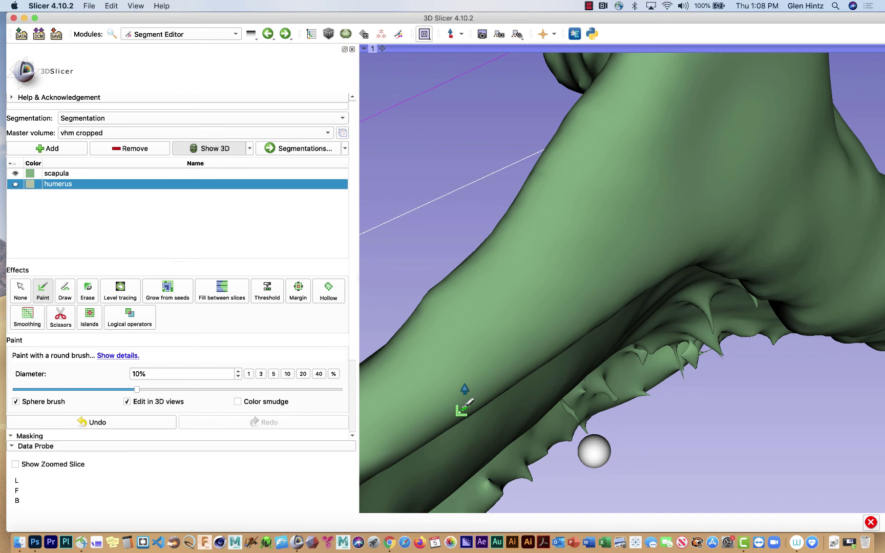
Set the effect to None and rotate and zoom around the scapula to inspect its surface.
click(19, 296)
mouse_move(665, 334)
mouse_down()
mouse_move(662, 312)
mouse_move(451, 227)
mouse_move(484, 194)
mouse_move(607, 241)
mouse_move(586, 257)
mouse_up()
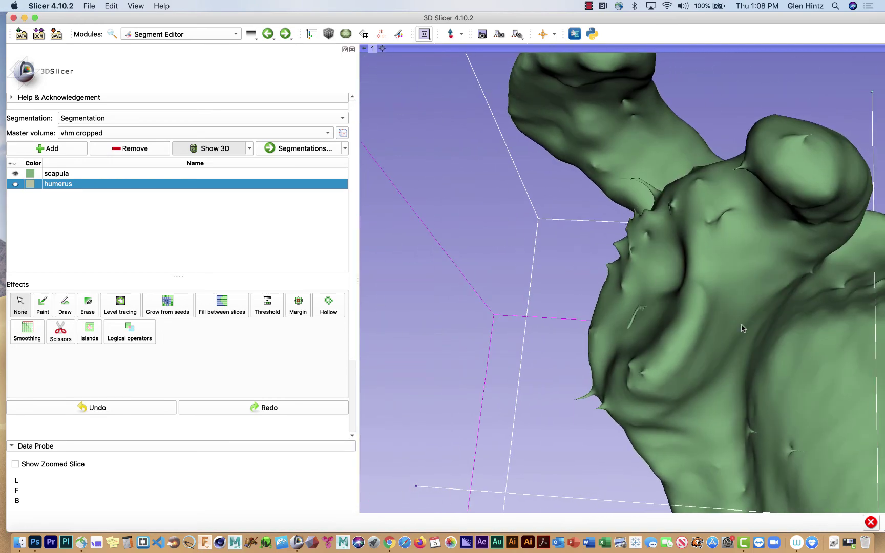
scroll(721, 316, down, 5)
drag(629, 354, 589, 246)
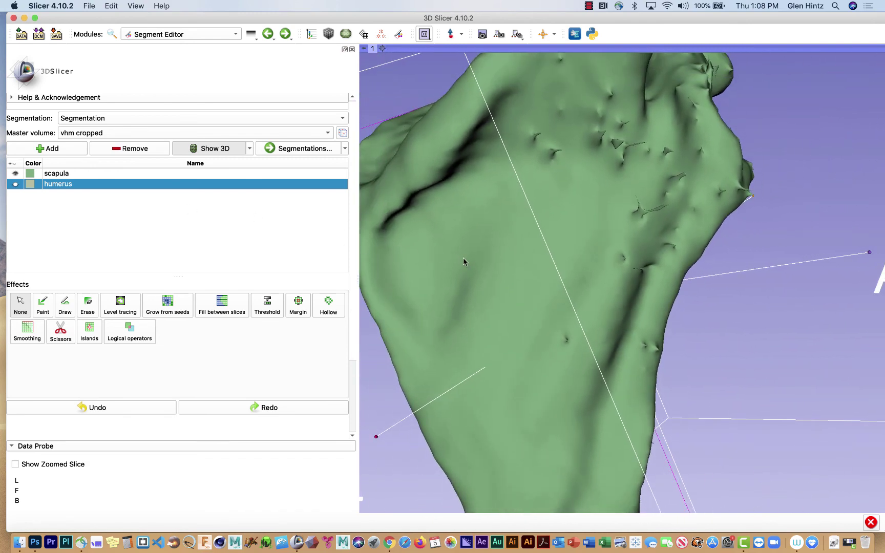